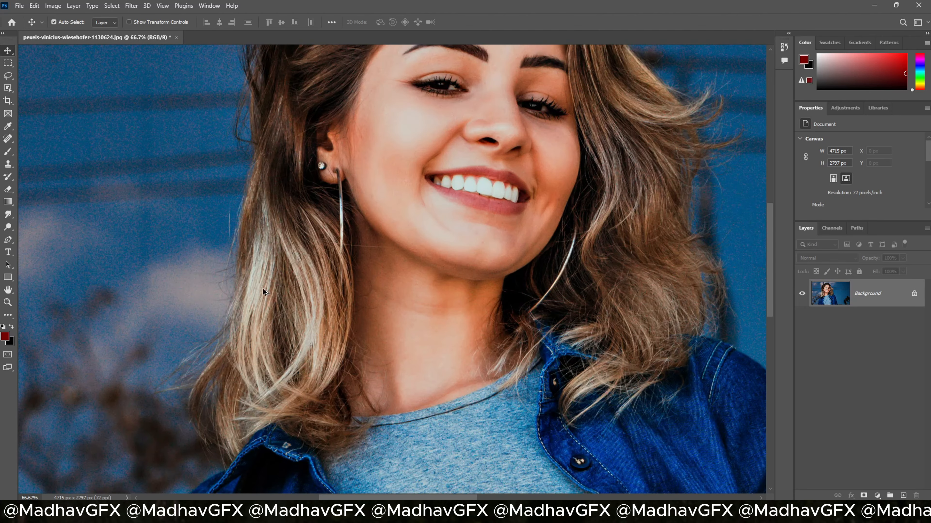
{"action": "scroll", "coordinate": [302, 325], "scroll_direction": "down", "scroll_amount": 2}
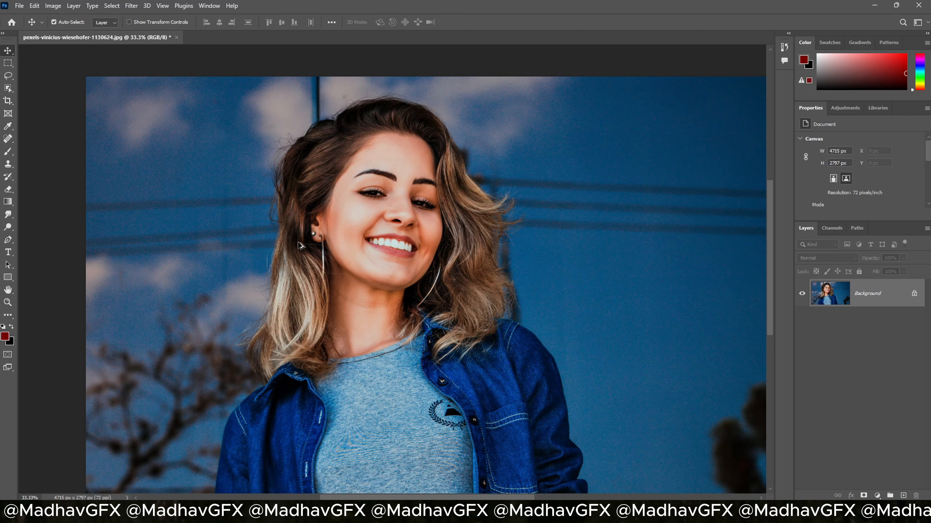
{"action": "scroll", "coordinate": [383, 266], "scroll_direction": "down", "scroll_amount": 1}
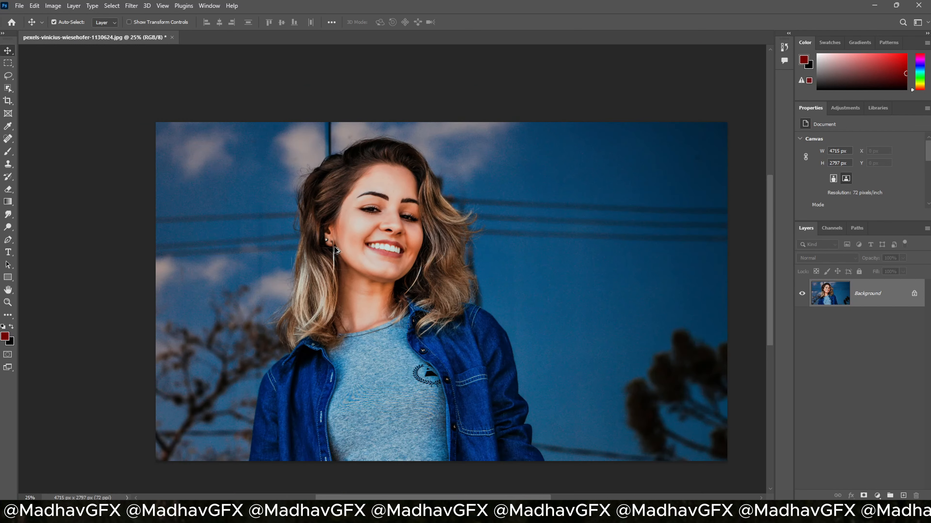
{"action": "scroll", "coordinate": [337, 245], "scroll_direction": "up", "scroll_amount": 3}
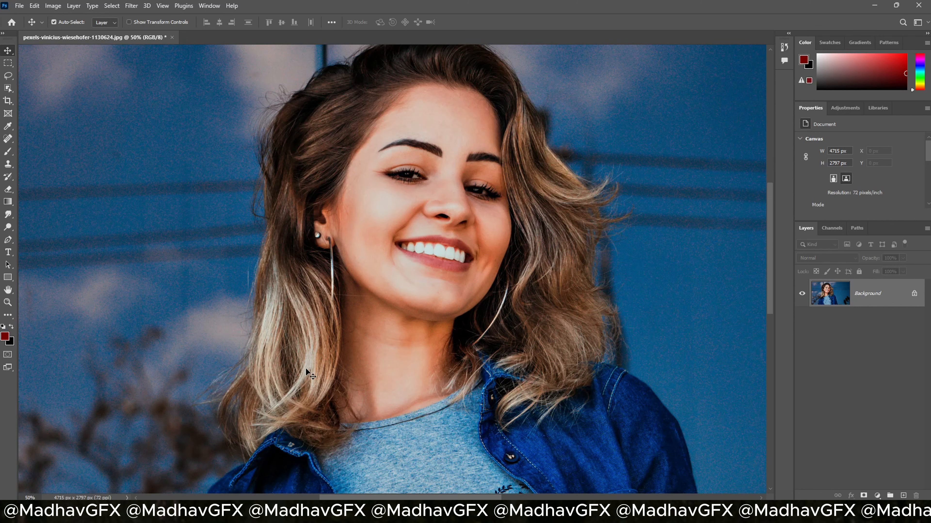
{"action": "scroll", "coordinate": [489, 250], "scroll_direction": "down", "scroll_amount": 1}
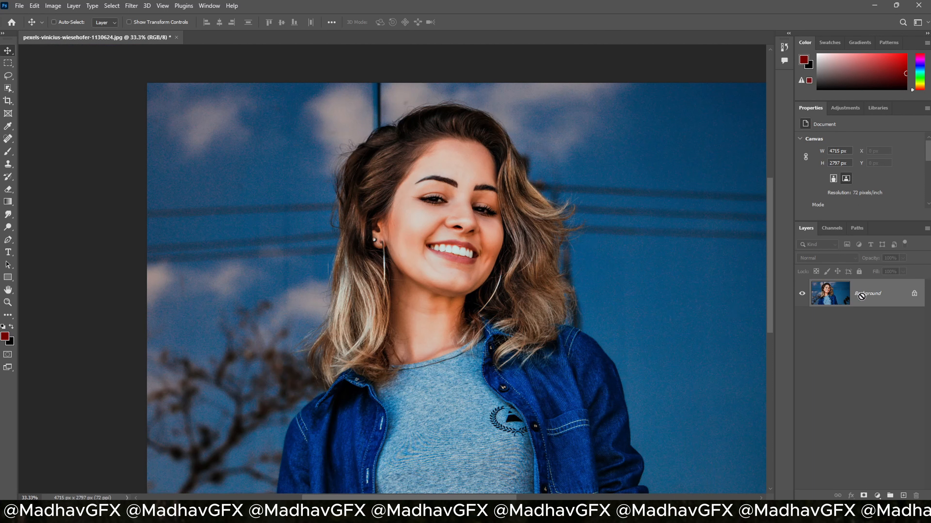
Duplicate the Background layer and add a new empty layer above the copy
{"action": "key", "text": "ctrl+j"}
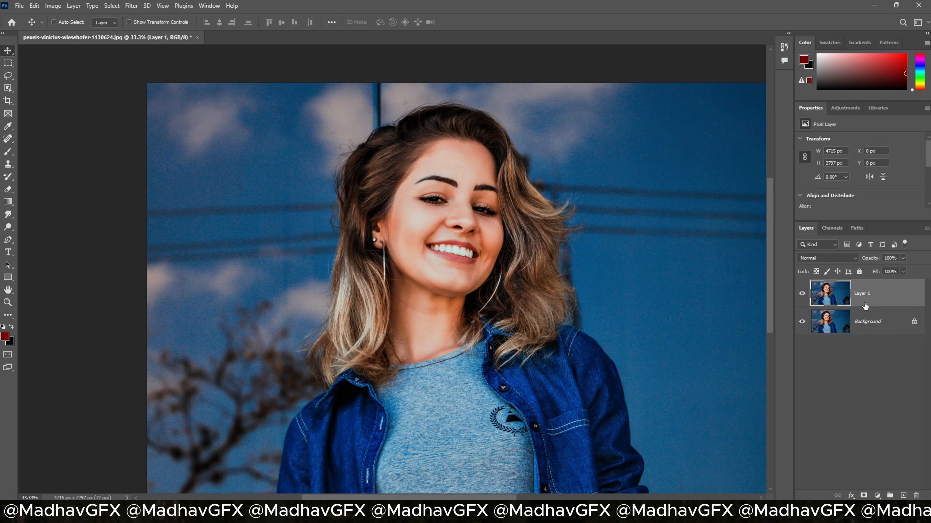
{"action": "key", "text": "ctrl+z"}
{"action": "right_click", "coordinate": [871, 308]}
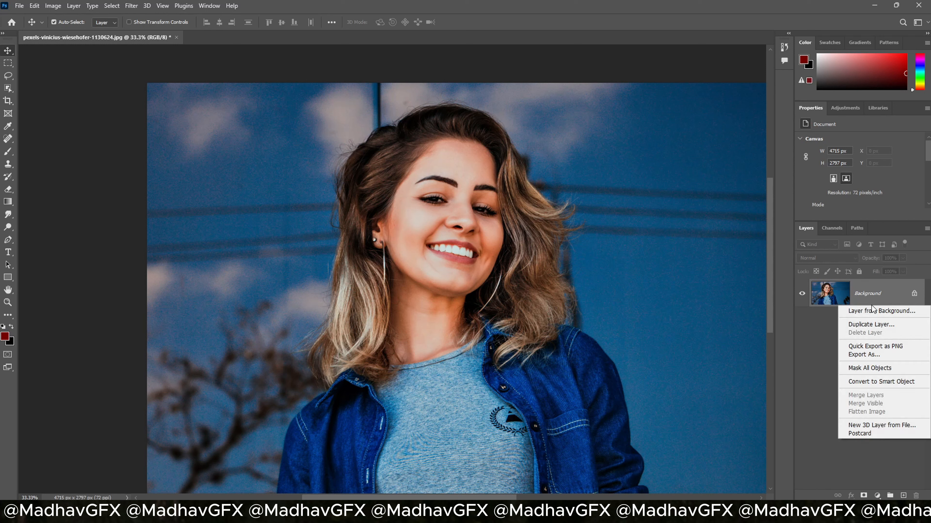
{"action": "left_click", "coordinate": [870, 324]}
{"action": "left_click", "coordinate": [546, 142]}
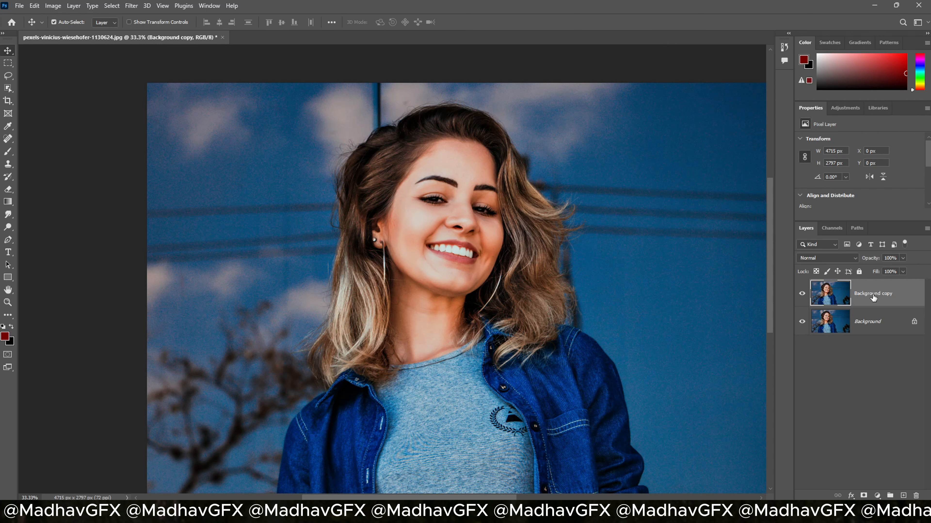
{"action": "left_click", "coordinate": [903, 496]}
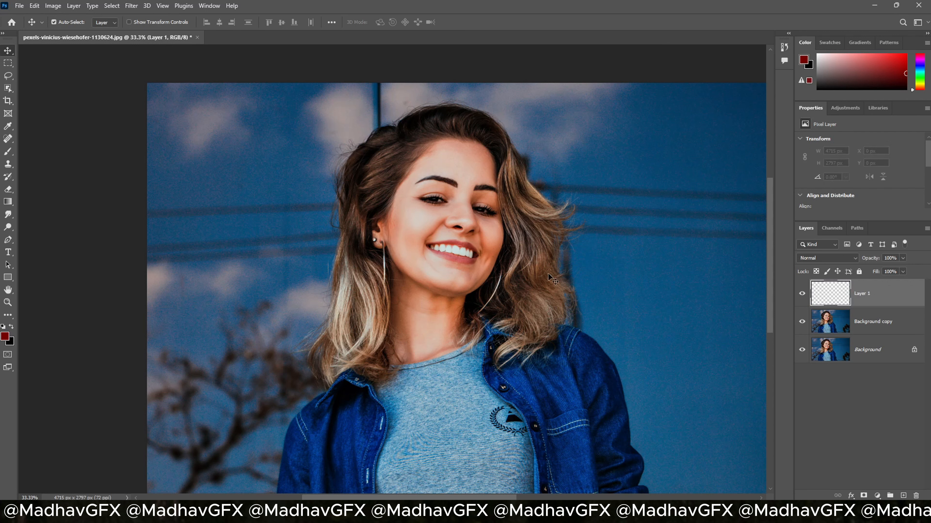
Set up a Soft Round brush at 95 px with 0% hardness and 49% opacity
{"action": "key", "text": "b"}
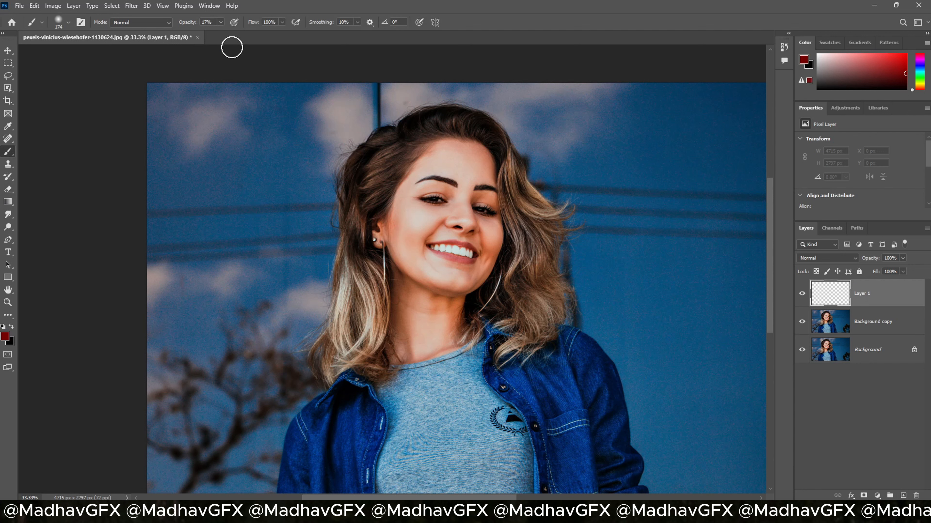
{"action": "left_click_drag", "start_coordinate": [184, 23], "coordinate": [197, 24]}
{"action": "left_click", "coordinate": [68, 22]}
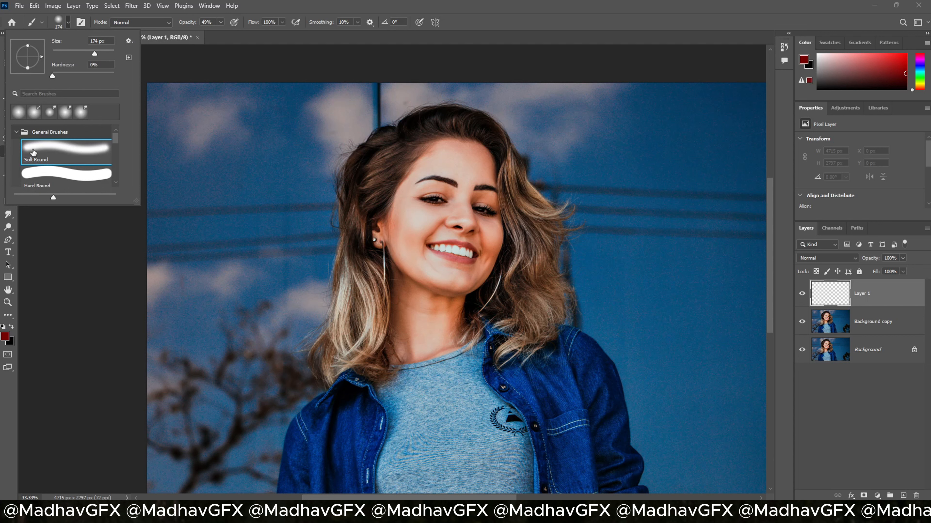
{"action": "left_click", "coordinate": [48, 156]}
{"action": "left_click_drag", "start_coordinate": [89, 52], "coordinate": [93, 53]}
{"action": "left_click", "coordinate": [54, 69]}
{"action": "left_click", "coordinate": [93, 54]}
{"action": "left_click_drag", "start_coordinate": [86, 54], "coordinate": [109, 53]}
{"action": "left_click", "coordinate": [81, 55]}
{"action": "left_click", "coordinate": [395, 1]}
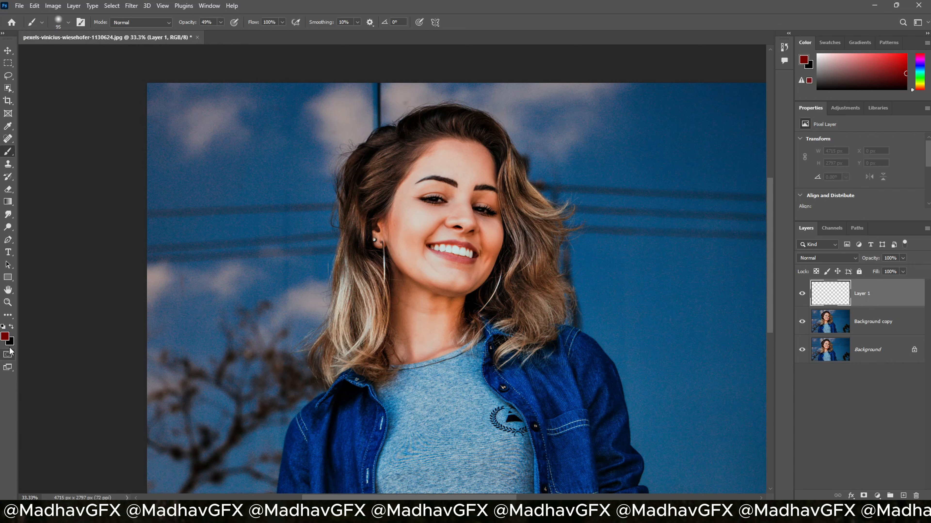
Enter b400ff as the foreground color, shift its hue to bright magenta, and return to the Brush tool
{"action": "left_click", "coordinate": [6, 338]}
{"action": "type", "text": "b400ff"}
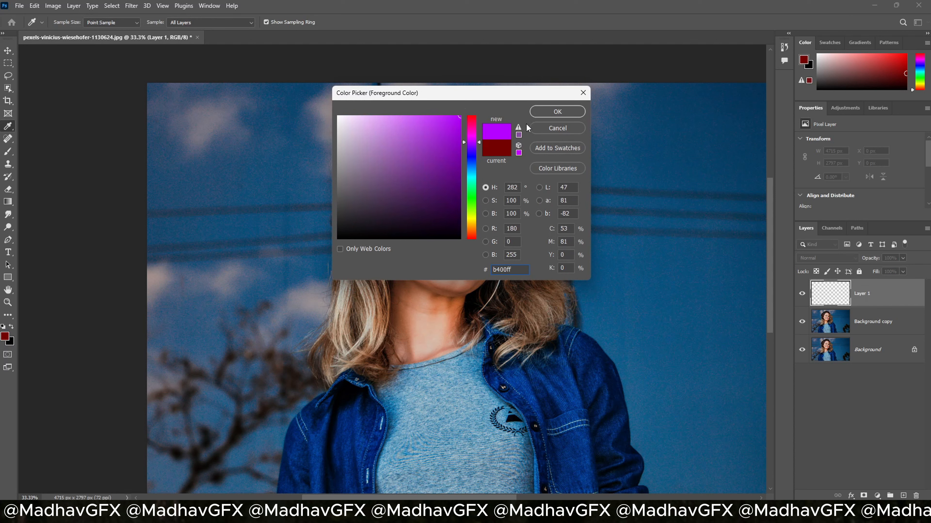
{"action": "left_click_drag", "start_coordinate": [475, 143], "coordinate": [475, 138]}
{"action": "left_click", "coordinate": [554, 111]}
{"action": "key", "text": "b"}
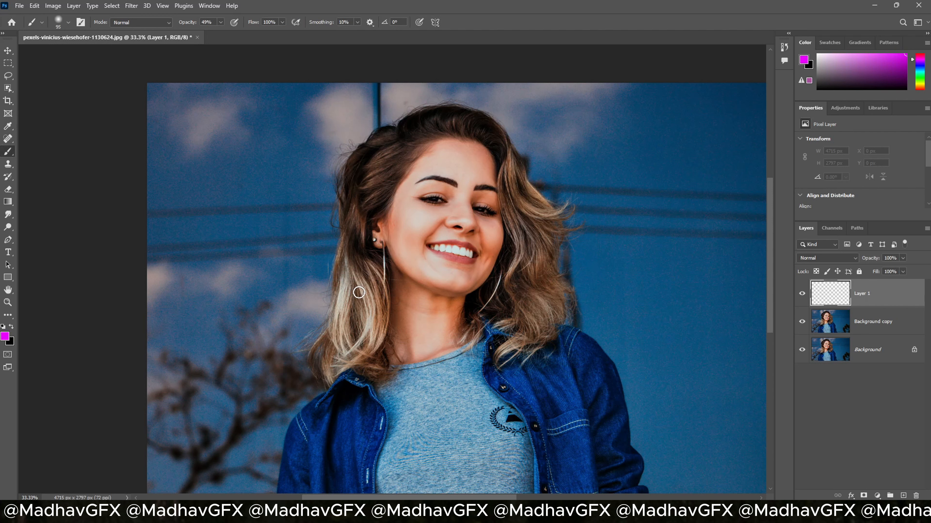
Paint magenta over the long hair strands on both sides of the face, reducing the brush to about 60 px for the finer waves
{"action": "mouse_move", "coordinate": [348, 273]}
{"action": "left_mouse_down"}
{"action": "mouse_move", "coordinate": [340, 343]}
{"action": "mouse_move", "coordinate": [348, 278]}
{"action": "mouse_move", "coordinate": [369, 287]}
{"action": "mouse_move", "coordinate": [375, 316]}
{"action": "mouse_move", "coordinate": [358, 348]}
{"action": "mouse_move", "coordinate": [375, 303]}
{"action": "mouse_move", "coordinate": [359, 268]}
{"action": "mouse_move", "coordinate": [376, 282]}
{"action": "mouse_move", "coordinate": [381, 309]}
{"action": "mouse_move", "coordinate": [366, 344]}
{"action": "mouse_move", "coordinate": [338, 366]}
{"action": "mouse_move", "coordinate": [341, 342]}
{"action": "mouse_move", "coordinate": [339, 352]}
{"action": "mouse_move", "coordinate": [333, 338]}
{"action": "mouse_move", "coordinate": [323, 343]}
{"action": "mouse_move", "coordinate": [328, 373]}
{"action": "mouse_move", "coordinate": [358, 217]}
{"action": "left_mouse_up"}
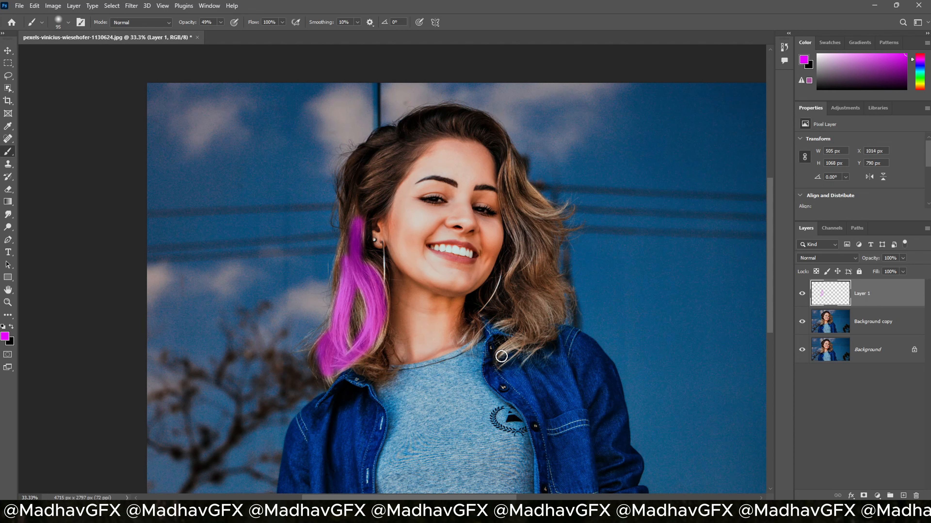
{"action": "key", "text": "bracketleft"}
{"action": "mouse_move", "coordinate": [508, 349]}
{"action": "left_mouse_down"}
{"action": "mouse_move", "coordinate": [528, 326]}
{"action": "mouse_move", "coordinate": [517, 344]}
{"action": "mouse_move", "coordinate": [530, 315]}
{"action": "mouse_move", "coordinate": [493, 329]}
{"action": "mouse_move", "coordinate": [538, 301]}
{"action": "mouse_move", "coordinate": [510, 321]}
{"action": "mouse_move", "coordinate": [518, 313]}
{"action": "mouse_move", "coordinate": [508, 279]}
{"action": "mouse_move", "coordinate": [518, 251]}
{"action": "mouse_move", "coordinate": [505, 204]}
{"action": "mouse_move", "coordinate": [506, 146]}
{"action": "mouse_move", "coordinate": [523, 204]}
{"action": "mouse_move", "coordinate": [556, 210]}
{"action": "left_mouse_up"}
{"action": "key", "text": "bracketright"}
{"action": "mouse_move", "coordinate": [514, 182]}
{"action": "left_mouse_down"}
{"action": "mouse_move", "coordinate": [551, 220]}
{"action": "mouse_move", "coordinate": [552, 278]}
{"action": "left_mouse_up"}
{"action": "mouse_move", "coordinate": [526, 219]}
{"action": "left_mouse_down"}
{"action": "mouse_move", "coordinate": [555, 246]}
{"action": "mouse_move", "coordinate": [529, 242]}
{"action": "mouse_move", "coordinate": [552, 262]}
{"action": "mouse_move", "coordinate": [523, 256]}
{"action": "mouse_move", "coordinate": [542, 280]}
{"action": "mouse_move", "coordinate": [524, 275]}
{"action": "mouse_move", "coordinate": [549, 299]}
{"action": "mouse_move", "coordinate": [520, 290]}
{"action": "mouse_move", "coordinate": [551, 328]}
{"action": "mouse_move", "coordinate": [540, 294]}
{"action": "mouse_move", "coordinate": [561, 296]}
{"action": "left_mouse_up"}
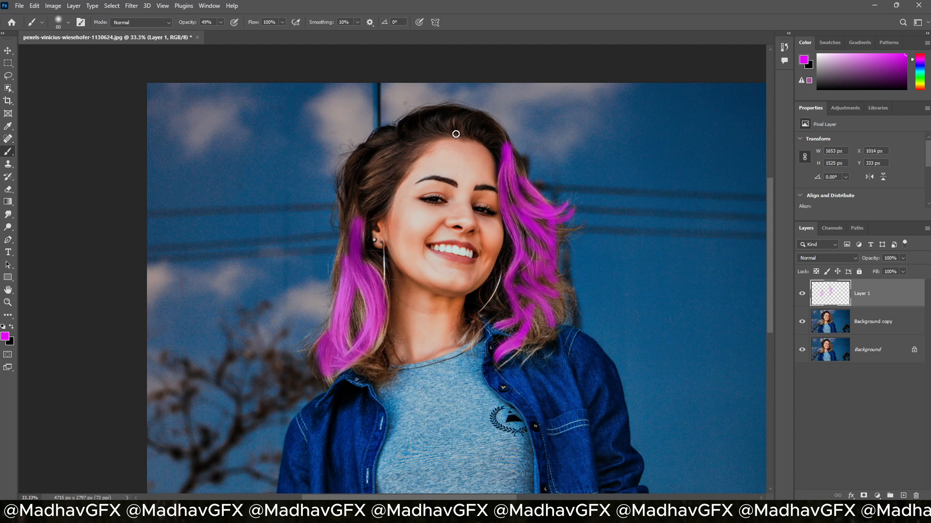
{"action": "mouse_move", "coordinate": [454, 131]}
{"action": "left_mouse_down"}
{"action": "mouse_move", "coordinate": [439, 117]}
{"action": "mouse_move", "coordinate": [422, 118]}
{"action": "left_mouse_up"}
{"action": "left_click_drag", "start_coordinate": [478, 138], "coordinate": [471, 117]}
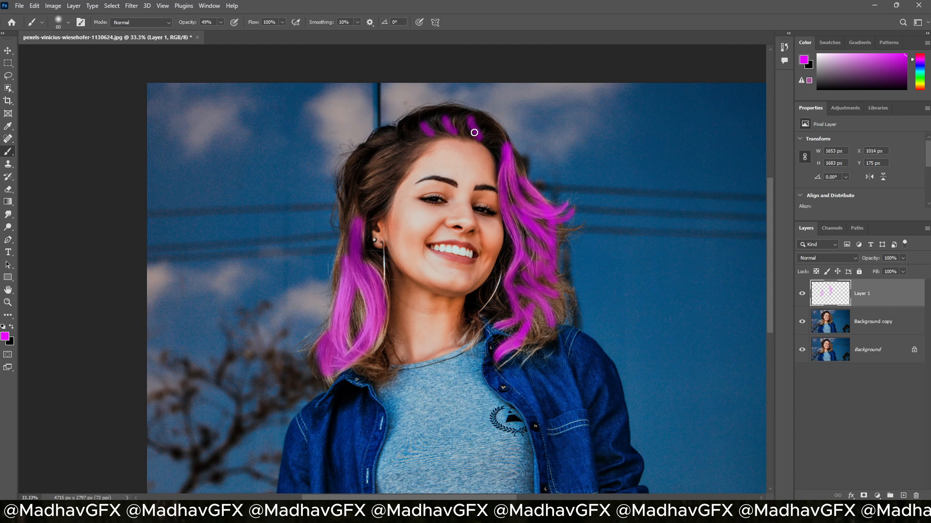
{"action": "key", "text": "ctrl+z"}
{"action": "key", "text": "ctrl+z"}
{"action": "key", "text": "ctrl+z"}
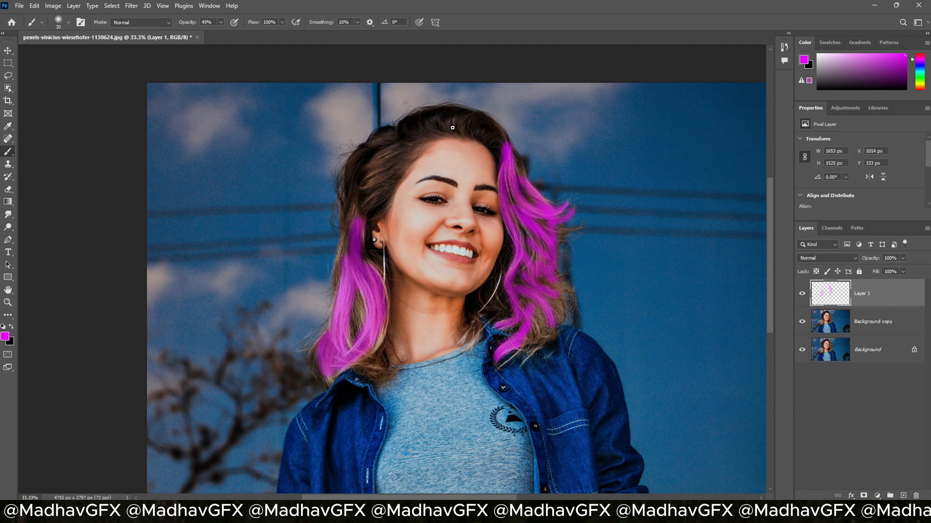
Paint four thin magenta highlights in the dark hair above the forehead with a 20 px brush
{"action": "scroll", "coordinate": [455, 116], "scroll_direction": "up", "scroll_amount": 4}
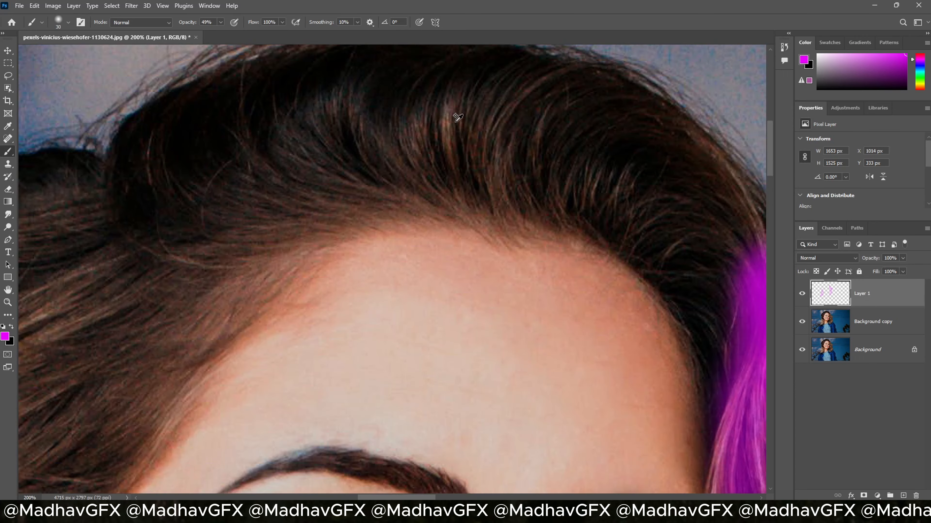
{"action": "scroll", "coordinate": [455, 116], "scroll_direction": "down", "scroll_amount": 4}
{"action": "scroll", "coordinate": [440, 114], "scroll_direction": "up", "scroll_amount": 5}
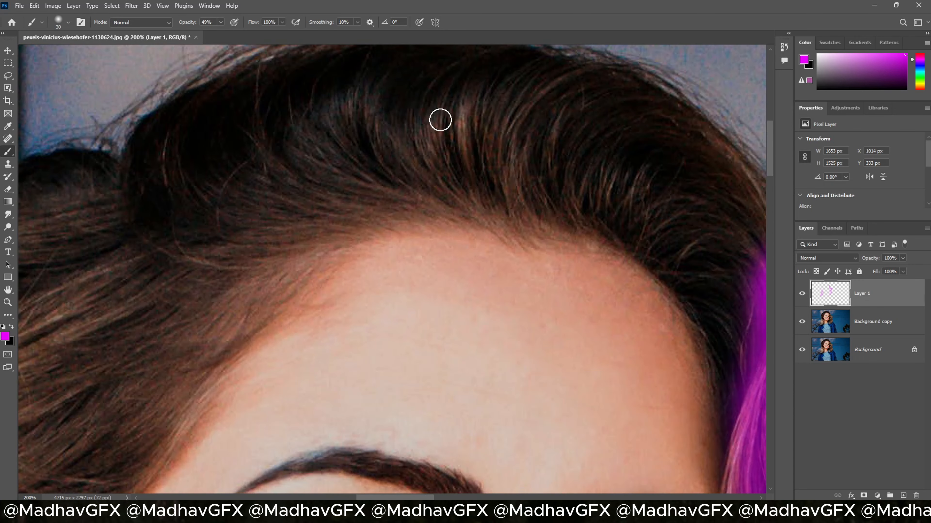
{"action": "key", "text": "bracketleft"}
{"action": "key", "text": "bracketleft"}
{"action": "key", "text": "bracketleft"}
{"action": "key", "text": "bracketright"}
{"action": "left_click_drag", "start_coordinate": [475, 180], "coordinate": [468, 107]}
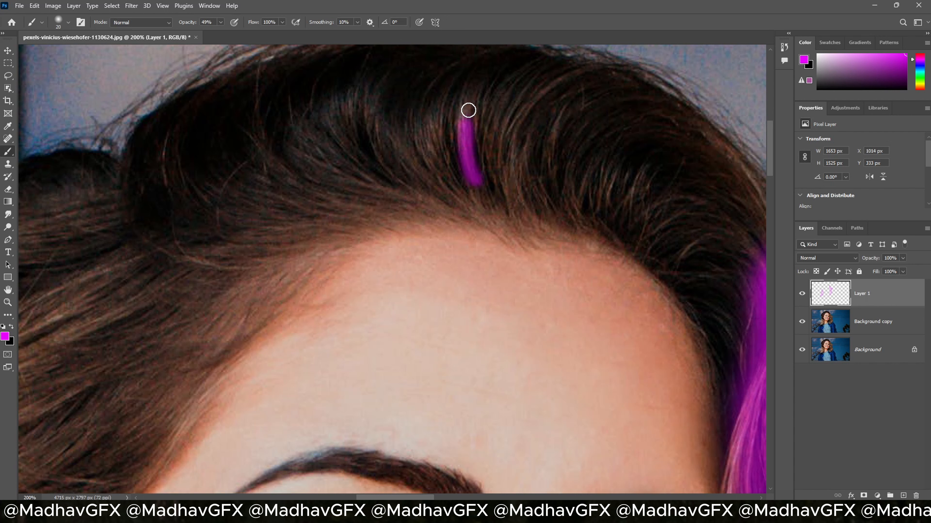
{"action": "mouse_move", "coordinate": [535, 185]}
{"action": "left_mouse_down"}
{"action": "mouse_move", "coordinate": [524, 119]}
{"action": "mouse_move", "coordinate": [553, 88]}
{"action": "mouse_move", "coordinate": [595, 79]}
{"action": "left_mouse_up"}
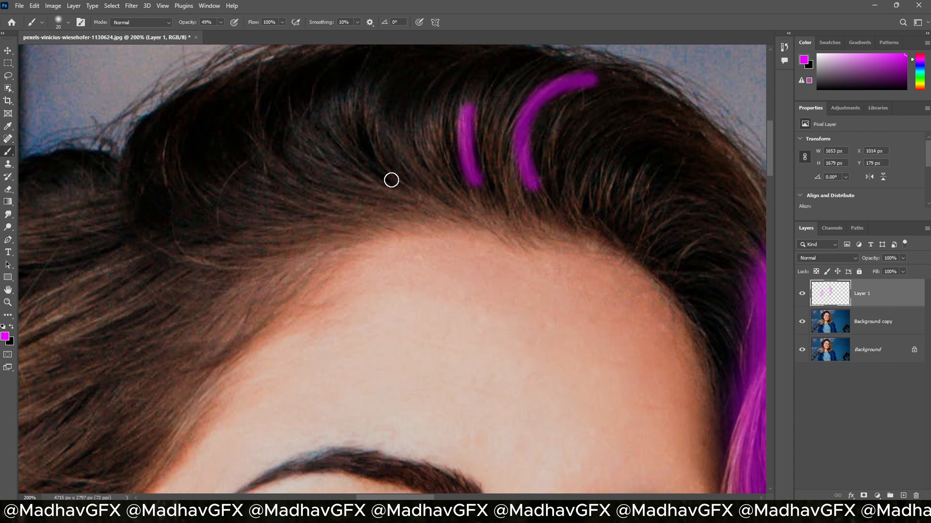
{"action": "left_click_drag", "start_coordinate": [392, 180], "coordinate": [339, 126]}
{"action": "left_click_drag", "start_coordinate": [439, 172], "coordinate": [416, 119]}
Enlarge the brush to 90 px and paint a magenta patch on the swept-back hair beside the temple above the ear
{"action": "mouse_move", "coordinate": [262, 178]}
{"action": "left_mouse_down"}
{"action": "mouse_move", "coordinate": [523, 189]}
{"action": "mouse_move", "coordinate": [533, 179]}
{"action": "left_mouse_up"}
{"action": "mouse_move", "coordinate": [380, 281]}
{"action": "left_mouse_down"}
{"action": "mouse_move", "coordinate": [451, 118]}
{"action": "mouse_move", "coordinate": [315, 208]}
{"action": "mouse_move", "coordinate": [245, 337]}
{"action": "mouse_move", "coordinate": [276, 385]}
{"action": "mouse_move", "coordinate": [332, 391]}
{"action": "mouse_move", "coordinate": [333, 264]}
{"action": "left_mouse_up"}
{"action": "key", "text": "bracketright"}
{"action": "key", "text": "bracketright"}
{"action": "key", "text": "bracketright"}
{"action": "key", "text": "bracketright"}
{"action": "key", "text": "bracketright"}
{"action": "key", "text": "bracketright"}
{"action": "key", "text": "bracketright"}
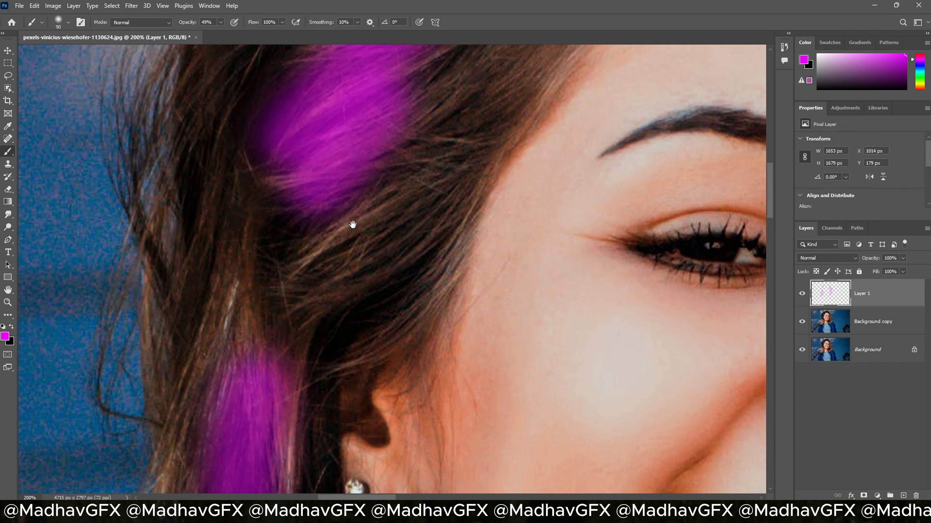
Fill the gaps in the long hair below the visible ear with more magenta strokes
{"action": "left_click_drag", "start_coordinate": [373, 182], "coordinate": [285, 234]}
{"action": "scroll", "coordinate": [284, 235], "scroll_direction": "down", "scroll_amount": 2}
{"action": "scroll", "coordinate": [288, 235], "scroll_direction": "down", "scroll_amount": 1}
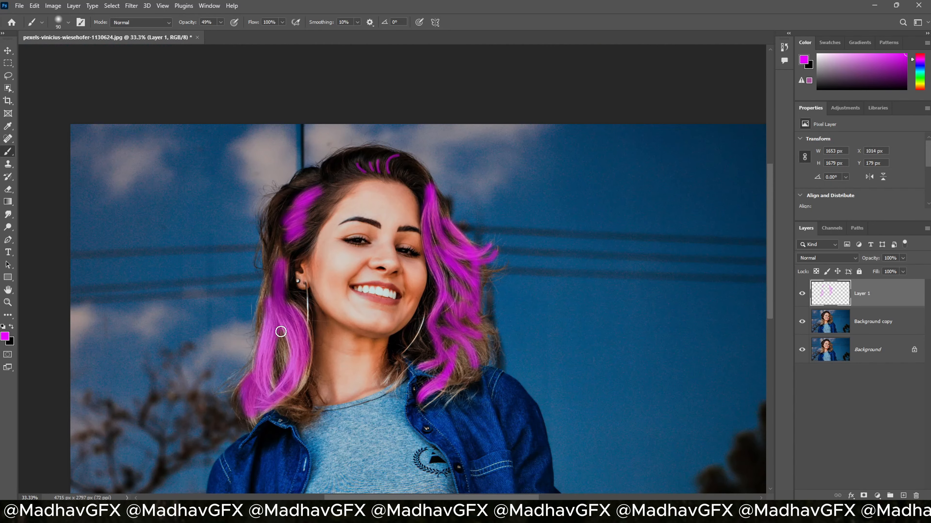
{"action": "mouse_move", "coordinate": [280, 329]}
{"action": "left_mouse_down"}
{"action": "mouse_move", "coordinate": [297, 346]}
{"action": "mouse_move", "coordinate": [292, 304]}
{"action": "mouse_move", "coordinate": [304, 369]}
{"action": "mouse_move", "coordinate": [289, 396]}
{"action": "mouse_move", "coordinate": [283, 334]}
{"action": "mouse_move", "coordinate": [281, 375]}
{"action": "mouse_move", "coordinate": [286, 407]}
{"action": "mouse_move", "coordinate": [300, 410]}
{"action": "mouse_move", "coordinate": [265, 406]}
{"action": "mouse_move", "coordinate": [251, 422]}
{"action": "mouse_move", "coordinate": [253, 393]}
{"action": "mouse_move", "coordinate": [283, 341]}
{"action": "mouse_move", "coordinate": [274, 382]}
{"action": "left_mouse_up"}
{"action": "left_click_drag", "start_coordinate": [272, 271], "coordinate": [262, 306]}
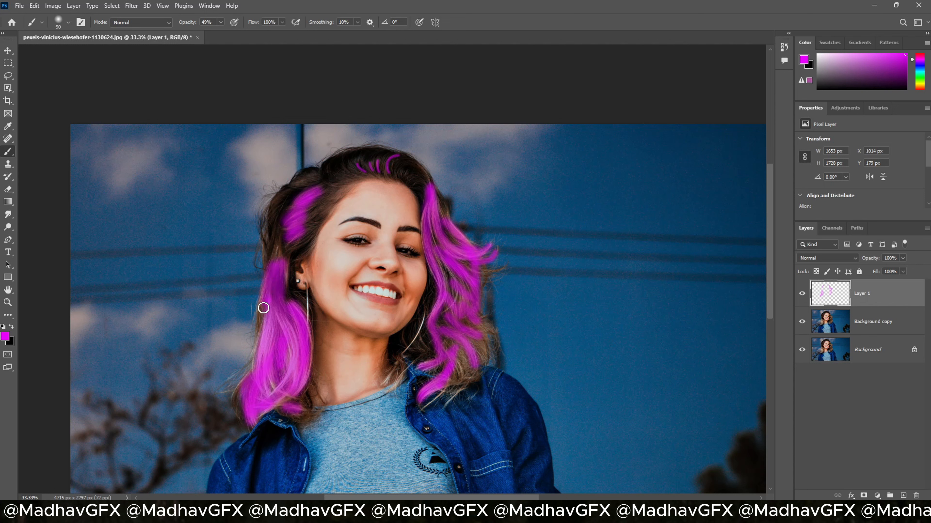
Set the painted layer's blend mode to Soft Light and its opacity to 66%
{"action": "left_click", "coordinate": [8, 51]}
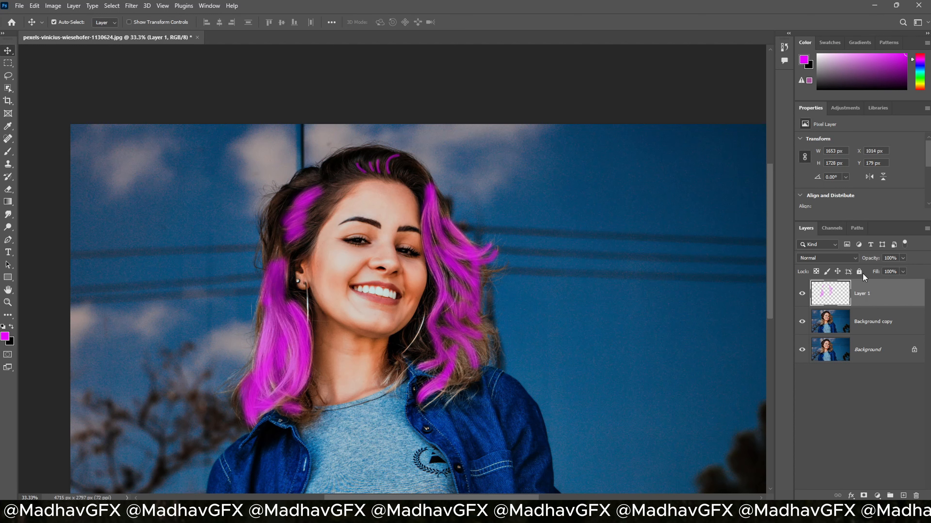
{"action": "left_click", "coordinate": [852, 257]}
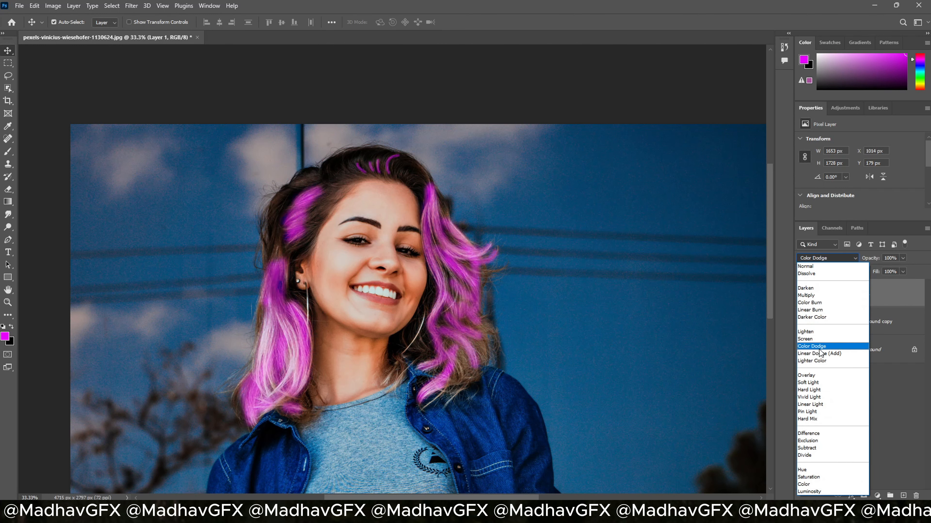
{"action": "left_click", "coordinate": [814, 383]}
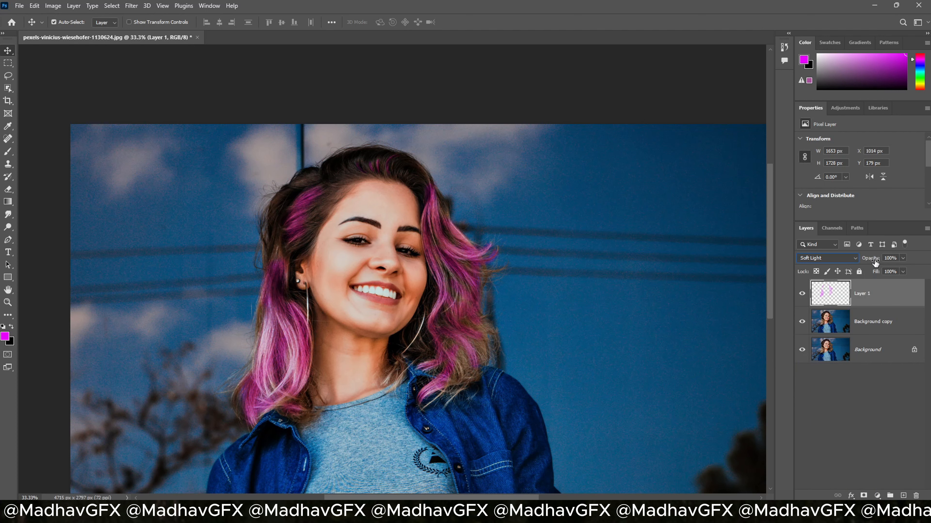
{"action": "left_click_drag", "start_coordinate": [875, 263], "coordinate": [858, 262]}
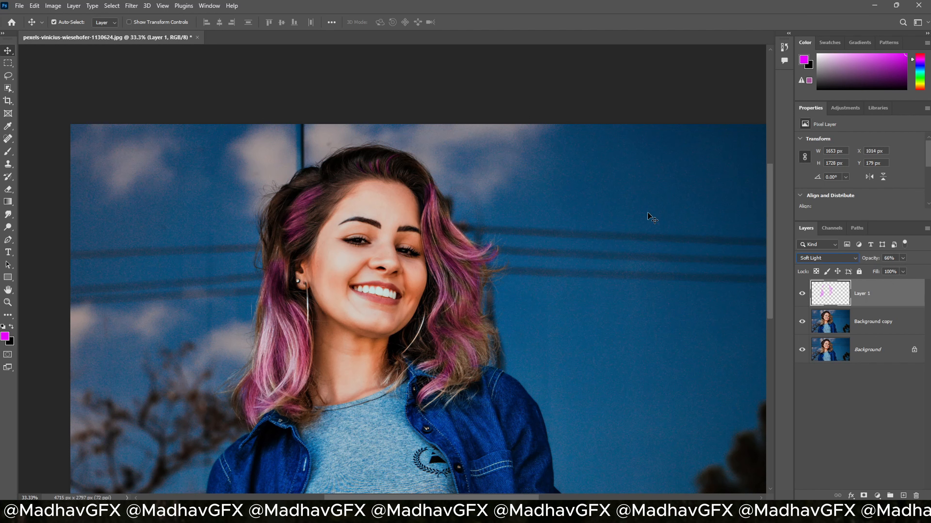
{"action": "left_click", "coordinate": [149, 85]}
{"action": "key", "text": "ctrl+minus"}
{"action": "key", "text": "ctrl+minus"}
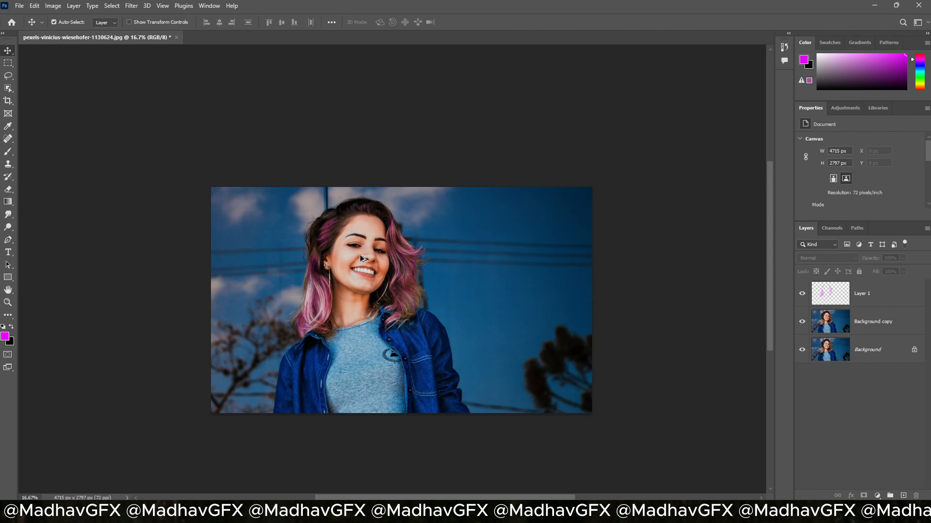
{"action": "key", "text": "ctrl+plus"}
{"action": "left_click_drag", "start_coordinate": [383, 314], "coordinate": [361, 300]}
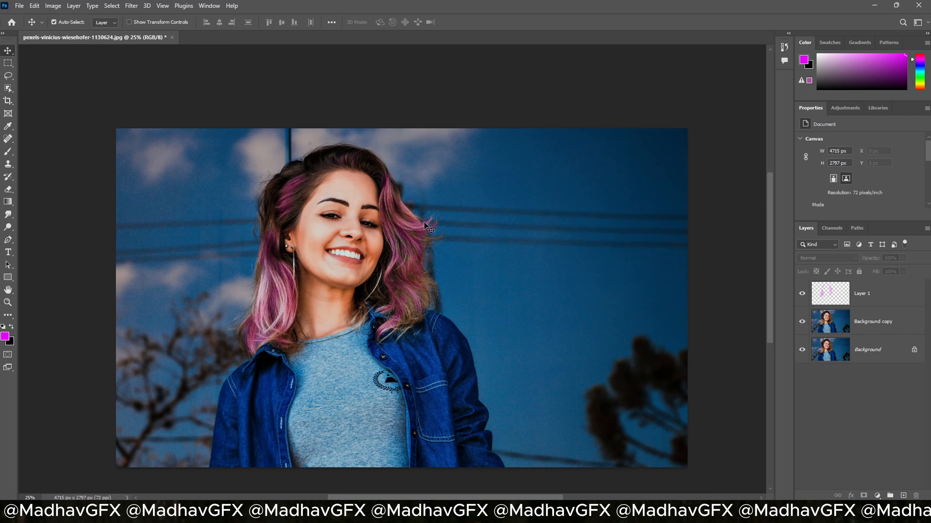
Duplicate the painted hair layer, setting the copy's opacity to 44% and the original's to 60%
{"action": "left_click", "coordinate": [870, 291]}
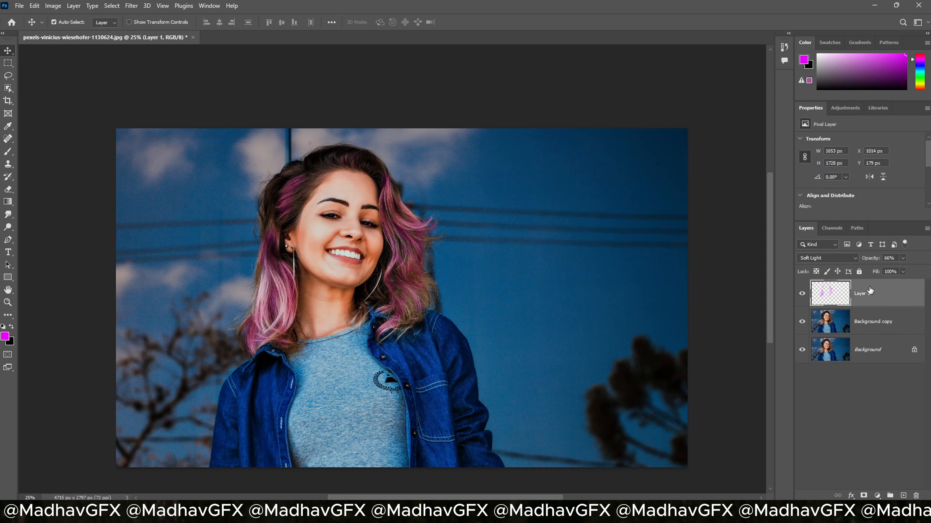
{"action": "left_click_drag", "start_coordinate": [869, 259], "coordinate": [899, 260]}
{"action": "left_click", "coordinate": [881, 259]}
{"action": "key", "text": "ctrl"}
{"action": "key", "text": "ctrl+j"}
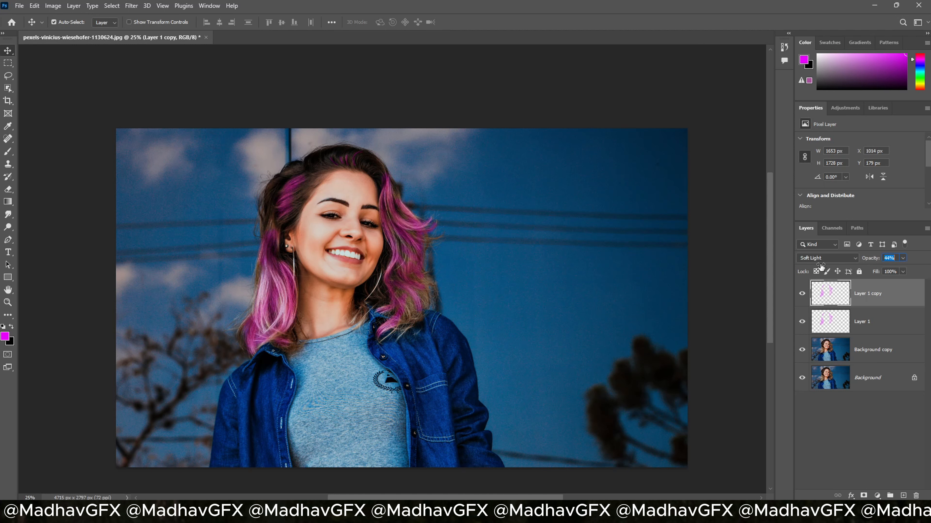
{"action": "left_click", "coordinate": [887, 322]}
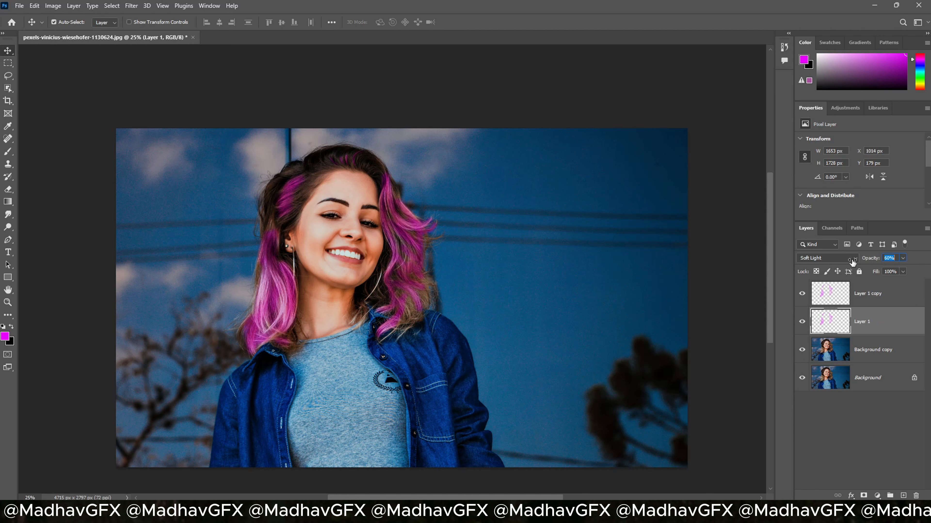